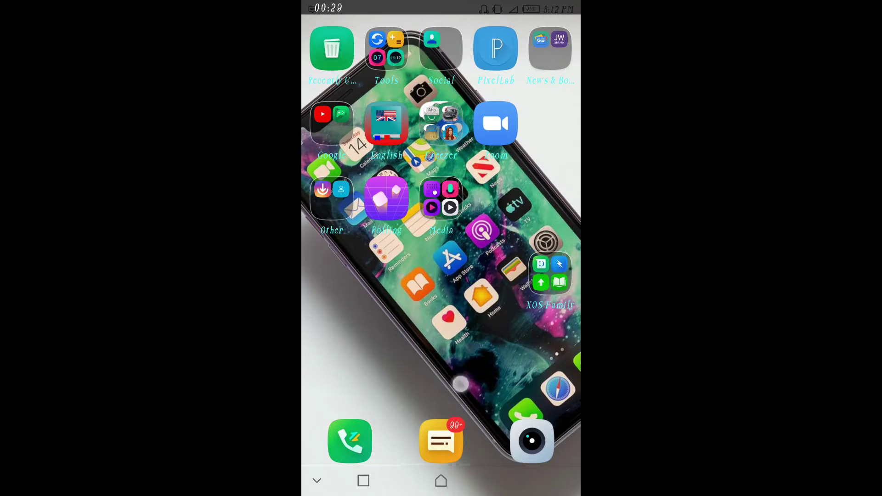
scroll(442, 275, down, 5)
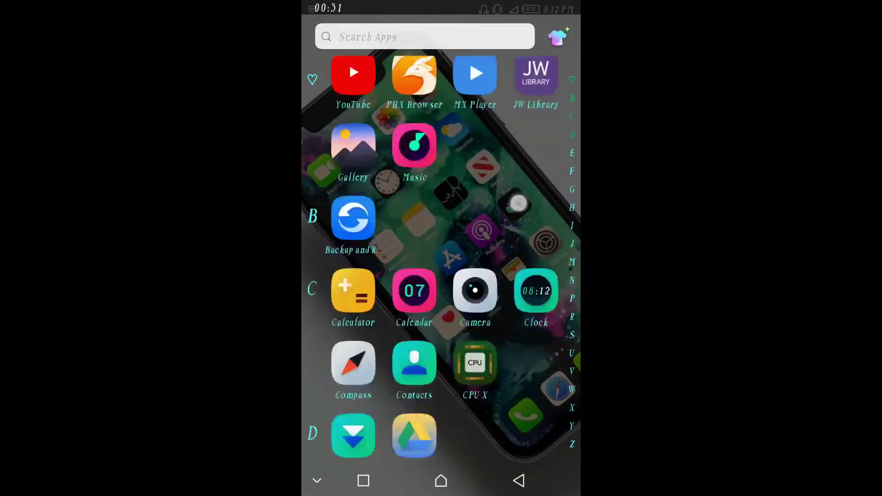
scroll(441, 277, down, 8)
scroll(441, 276, down, 8)
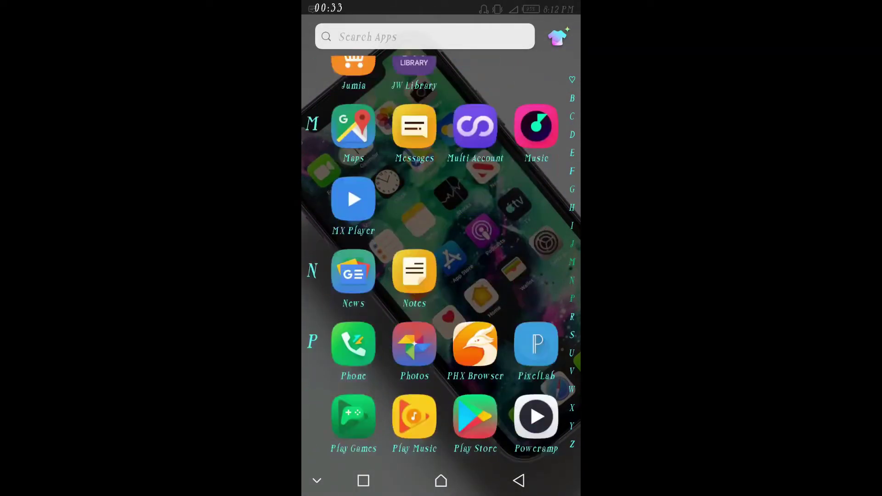
scroll(442, 276, down, 4)
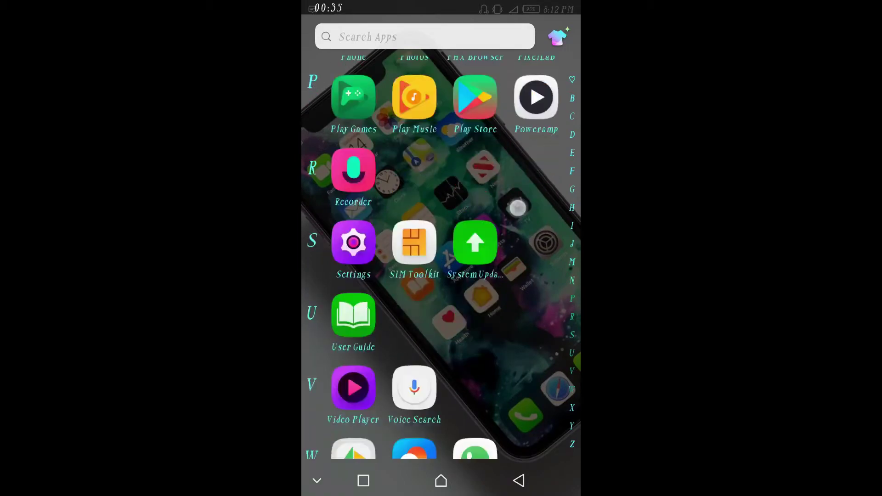
scroll(441, 276, down, 4)
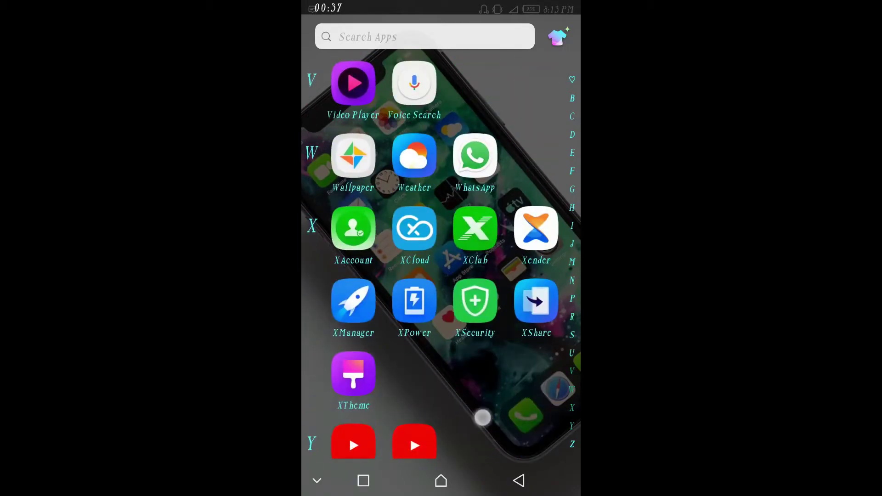
scroll(441, 276, down, 4)
Launch Zoom from the app drawer so its Get Zooming! welcome screen appears
click(353, 373)
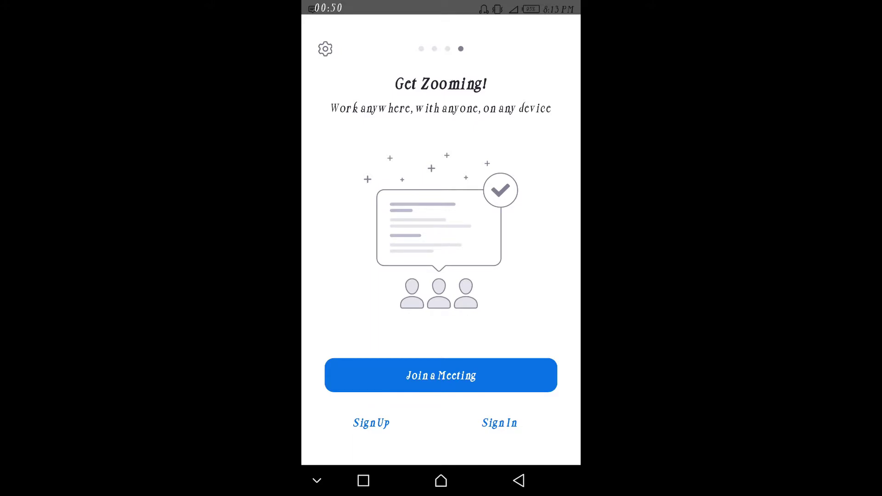
Leave Zoom for the home screen and launch JW Library from the app drawer
click(441, 481)
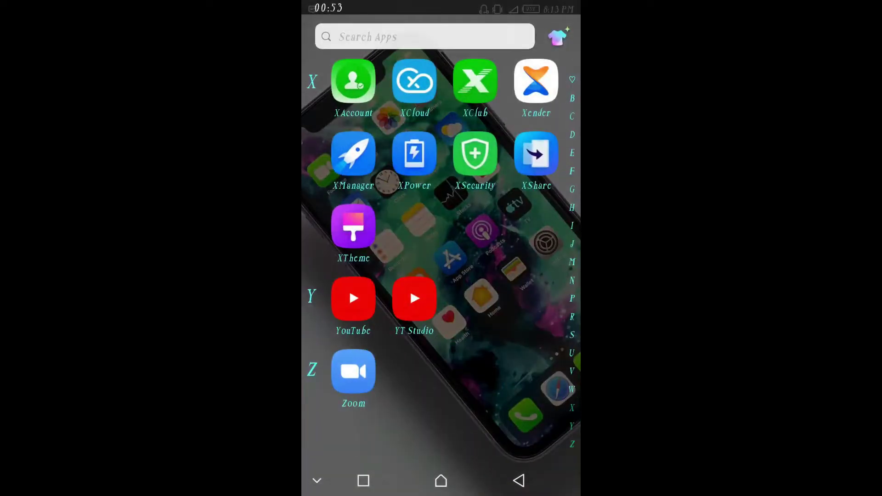
click(441, 482)
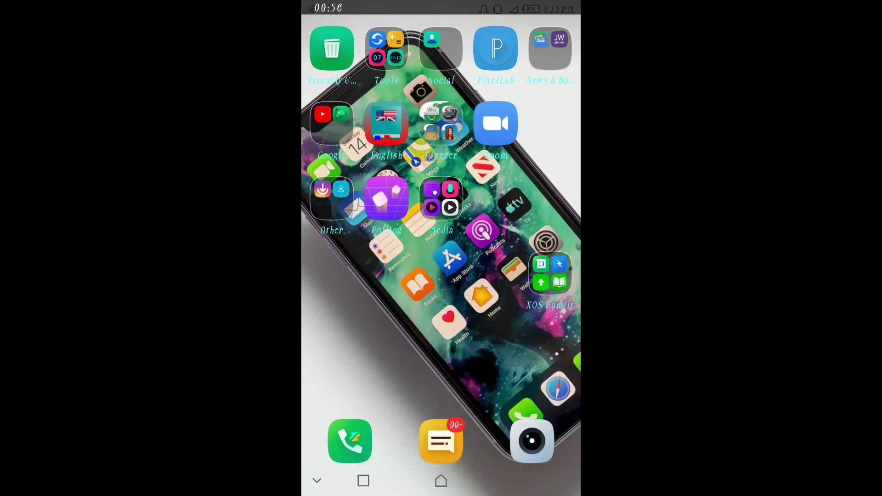
click(454, 362)
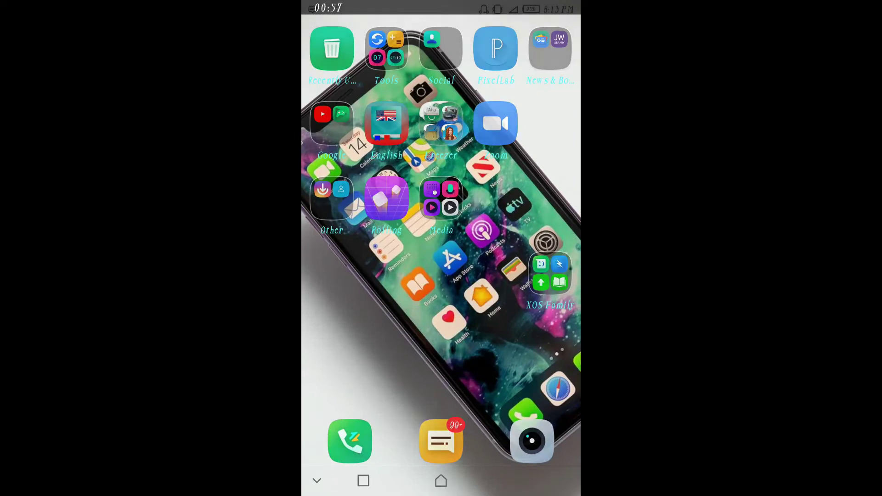
drag(454, 363, 454, 138)
scroll(469, 311, down, 3)
scroll(441, 276, down, 10)
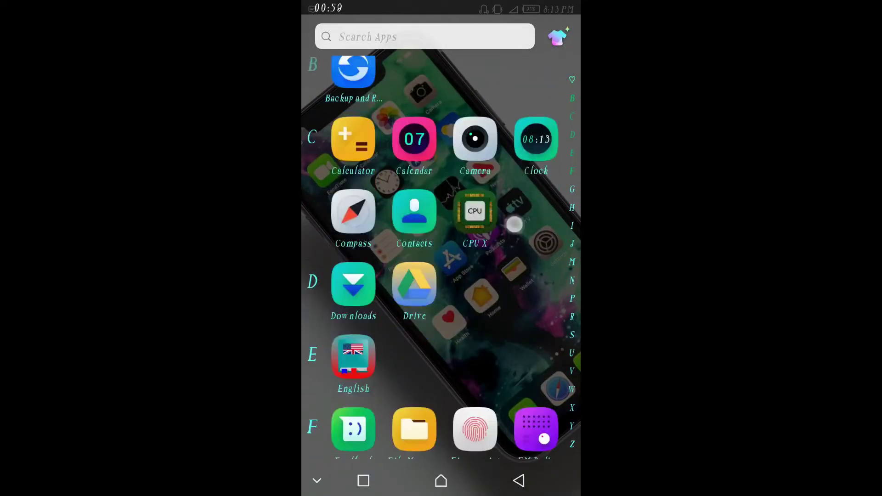
click(417, 126)
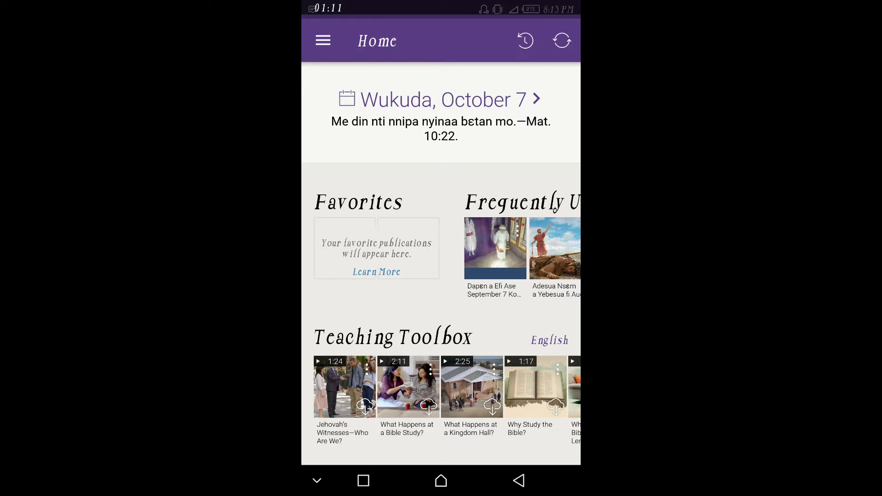
Go to the home screen and show recent apps with the JW Library and Zoom cards
click(442, 480)
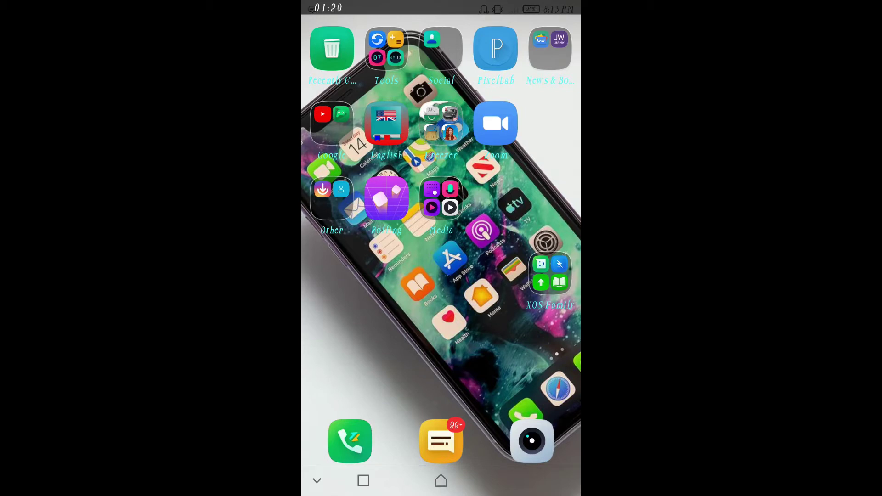
click(365, 482)
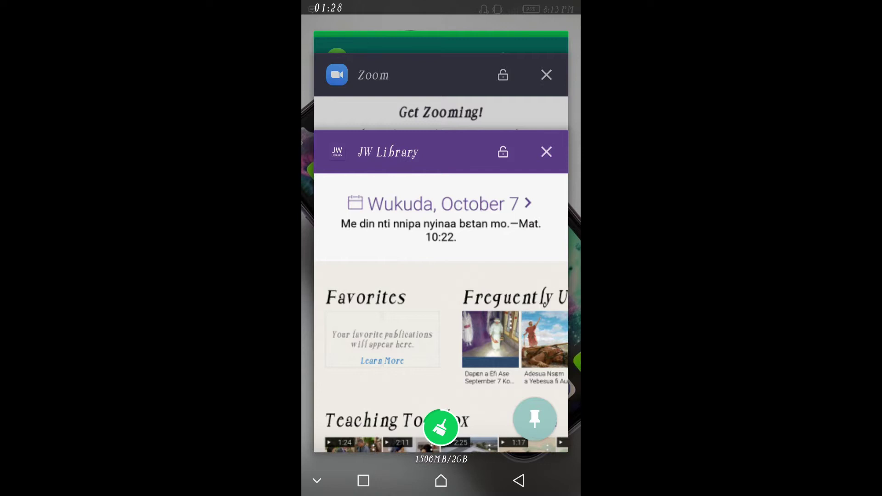
Drag the JW Library card to the top banner to dock it in split screen
drag(427, 162, 428, 163)
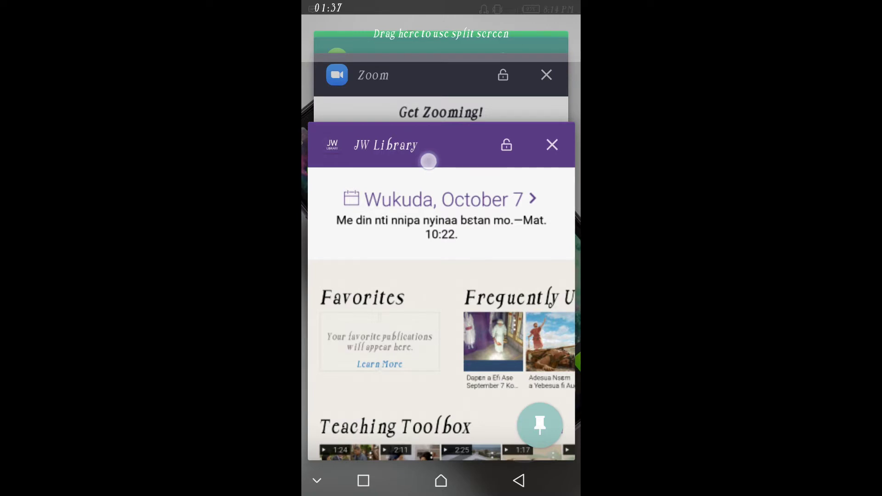
drag(427, 161, 441, 37)
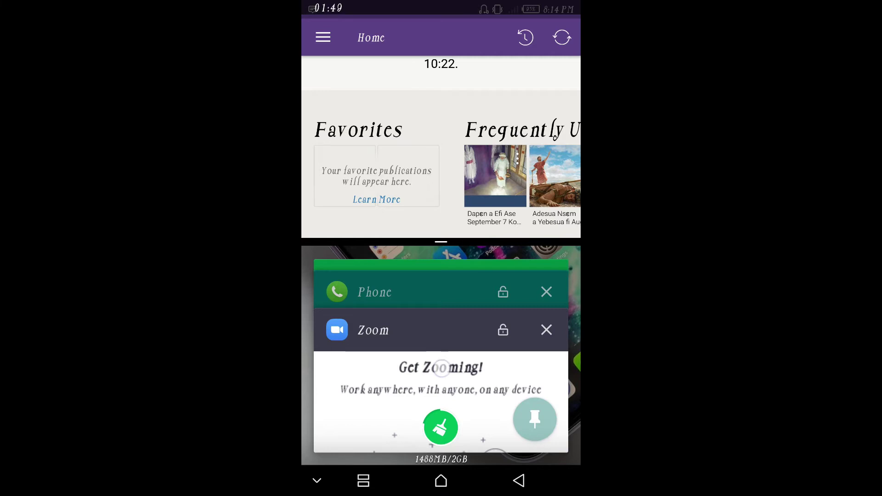
Put Zoom in the bottom pane and open JW Library's Meetings page for October 5-11
click(442, 390)
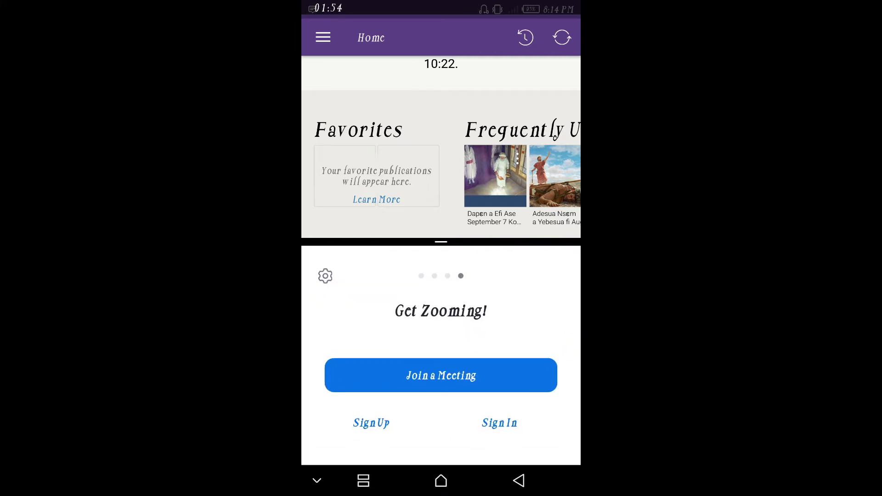
click(331, 38)
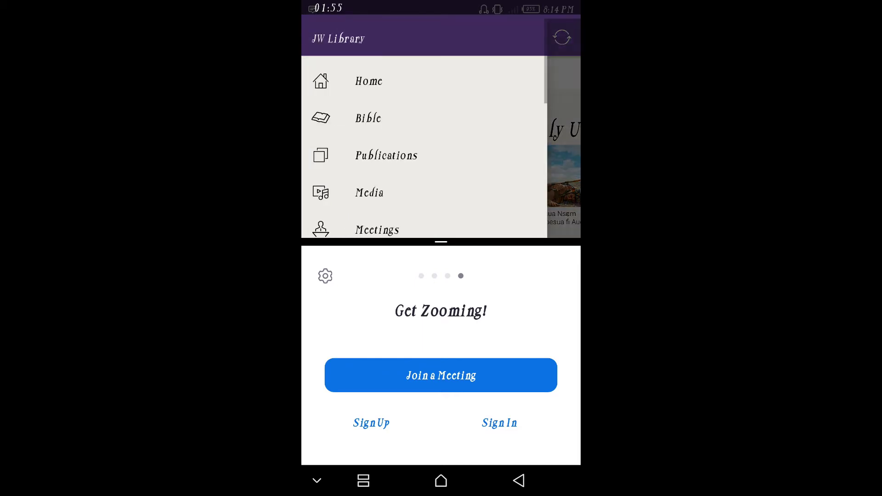
drag(461, 194, 461, 111)
click(379, 104)
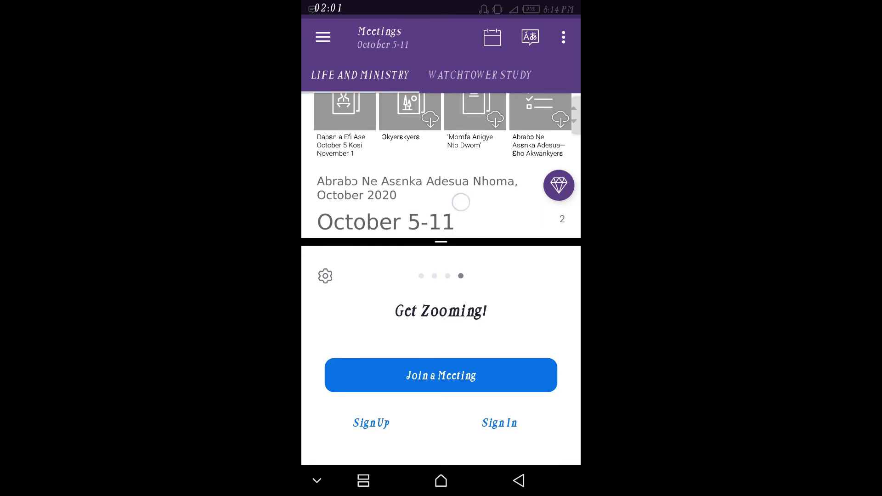
drag(462, 200, 511, 97)
scroll(442, 125, down, 8)
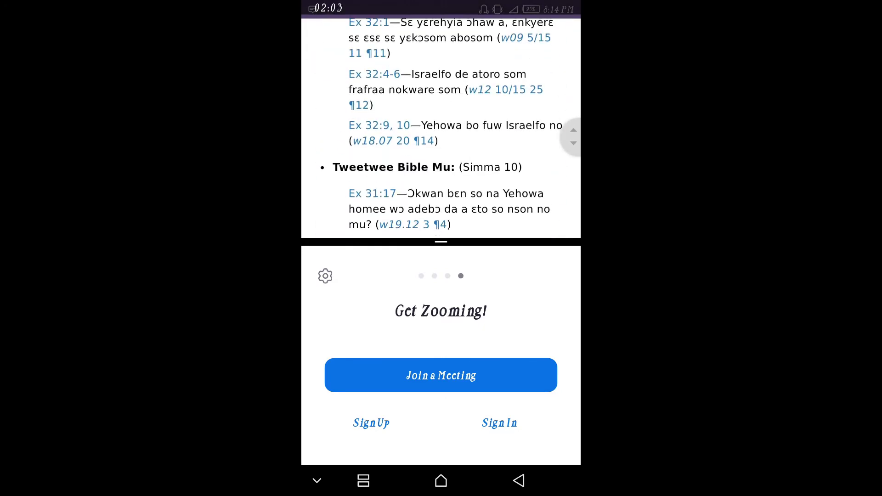
scroll(441, 124, down, 3)
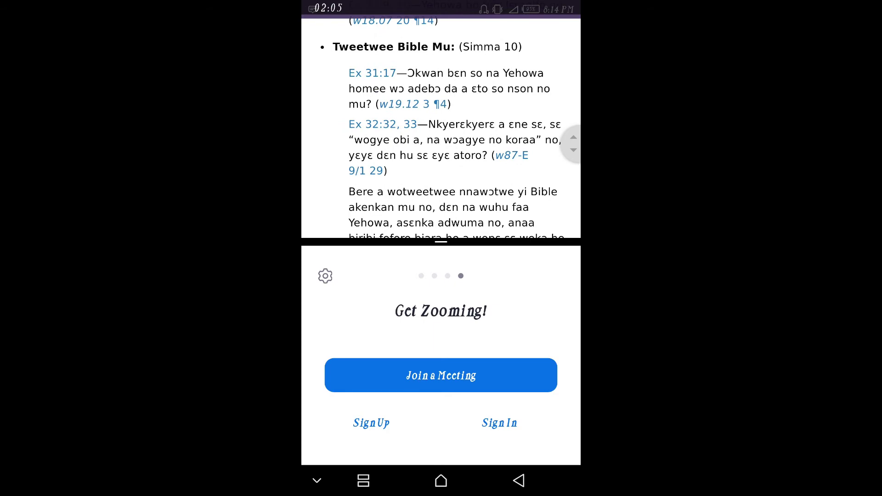
scroll(442, 125, down, 8)
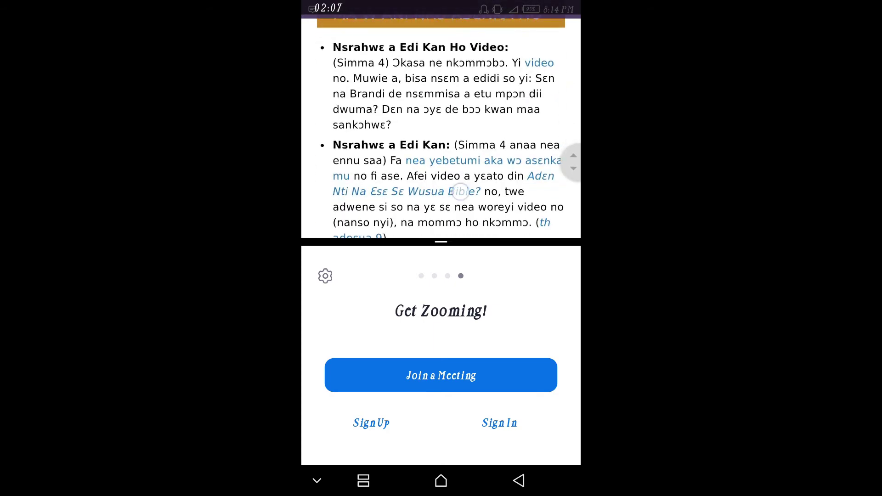
scroll(442, 124, down, 5)
scroll(441, 124, down, 6)
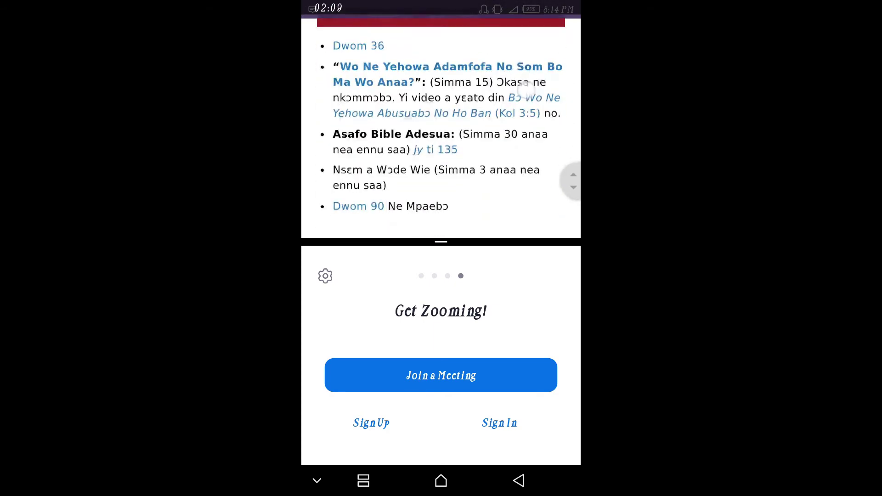
scroll(441, 124, down, 2)
scroll(442, 124, up, 5)
scroll(442, 124, up, 3)
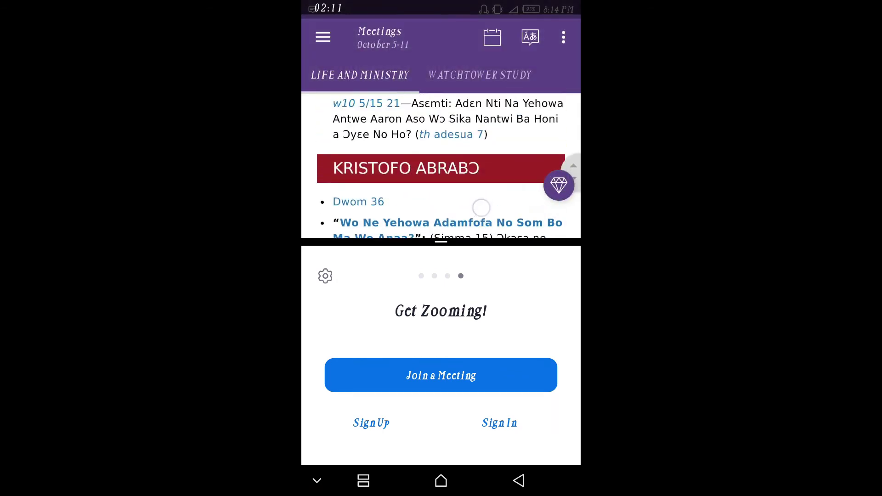
scroll(441, 166, up, 5)
scroll(441, 166, up, 5)
scroll(441, 165, up, 5)
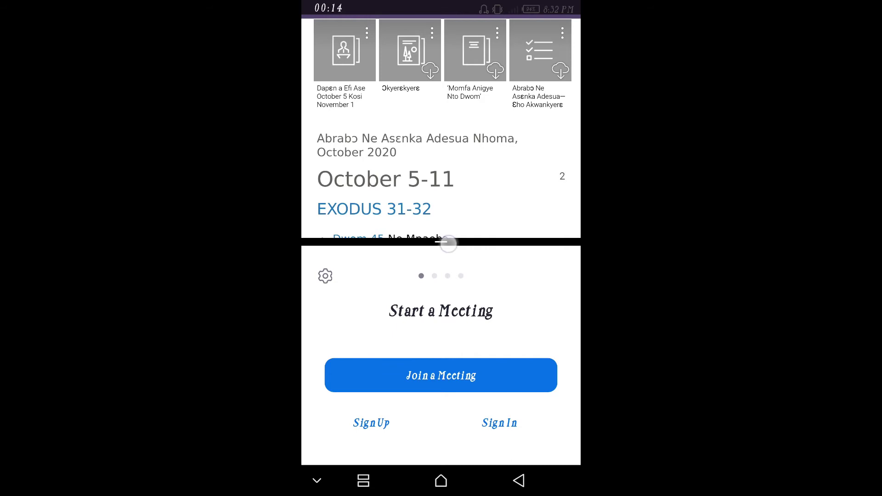
mouse_move(441, 242)
mouse_down()
mouse_move(469, 100)
mouse_move(460, 322)
mouse_move(488, 107)
mouse_move(475, 316)
mouse_move(514, 9)
mouse_up()
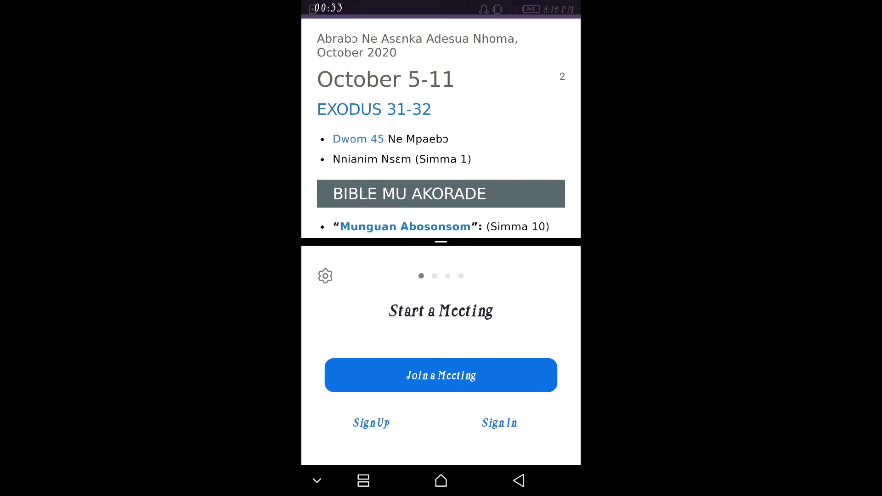
Close split screen to the home screen and swipe to the app-folder page
click(363, 481)
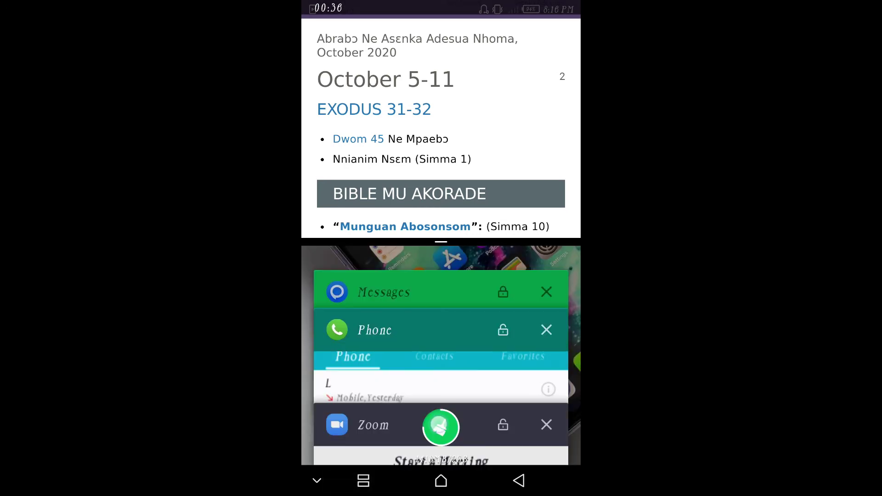
click(441, 481)
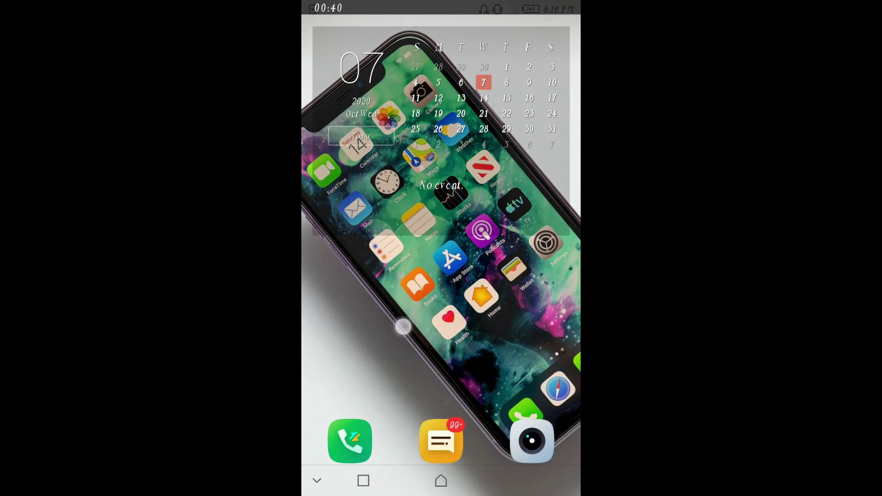
drag(483, 327, 344, 327)
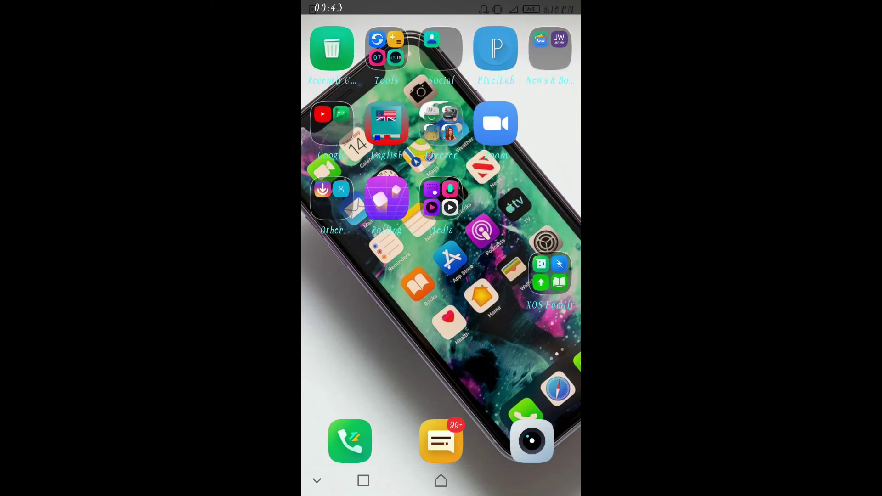